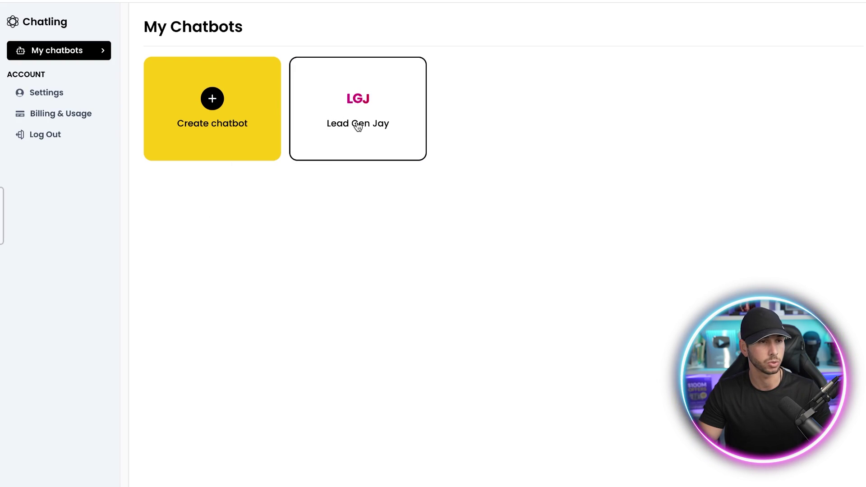
Step: Create a new chatbot from the AI Chatbot template named GHL and keep it selected
click(217, 107)
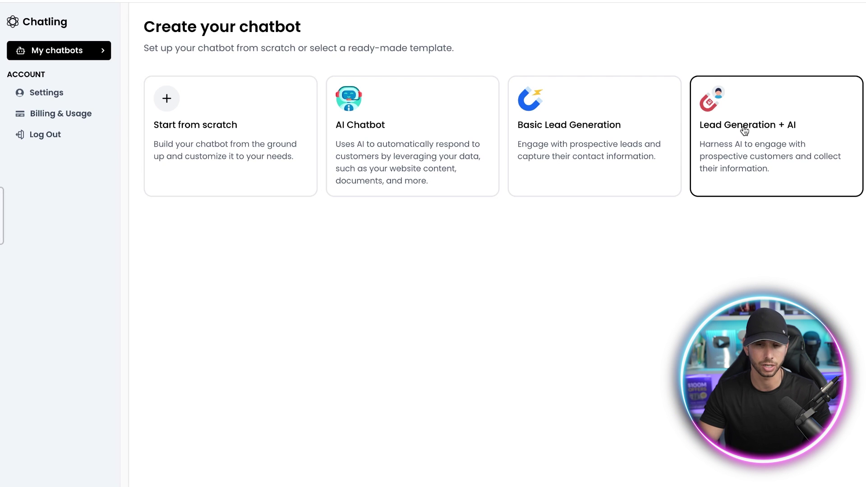
click(406, 162)
click(381, 267)
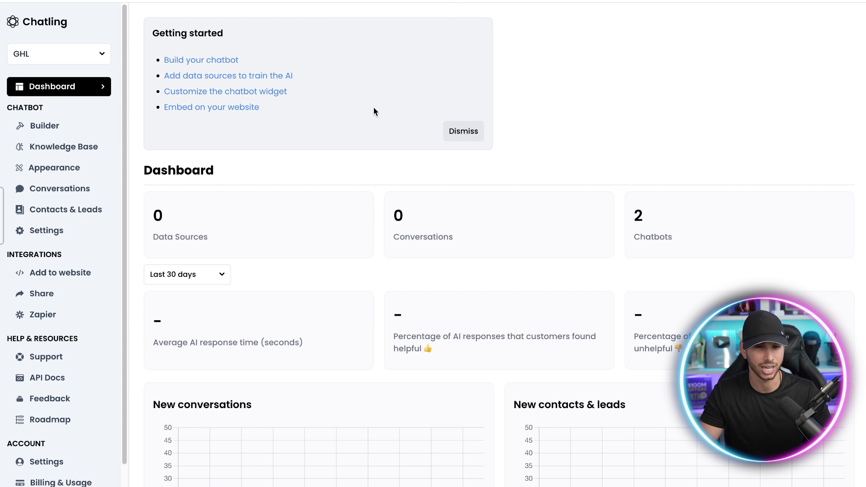
scroll(374, 157, down, 3)
scroll(372, 159, down, 2)
scroll(372, 154, up, 5)
click(68, 54)
click(540, 102)
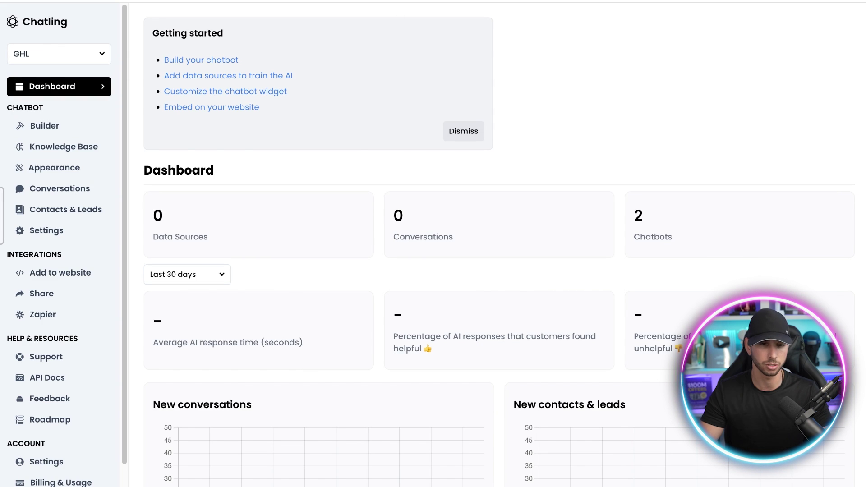
Step: Pan around the GHL chatbot's default flow in the Builder and publish it
click(56, 125)
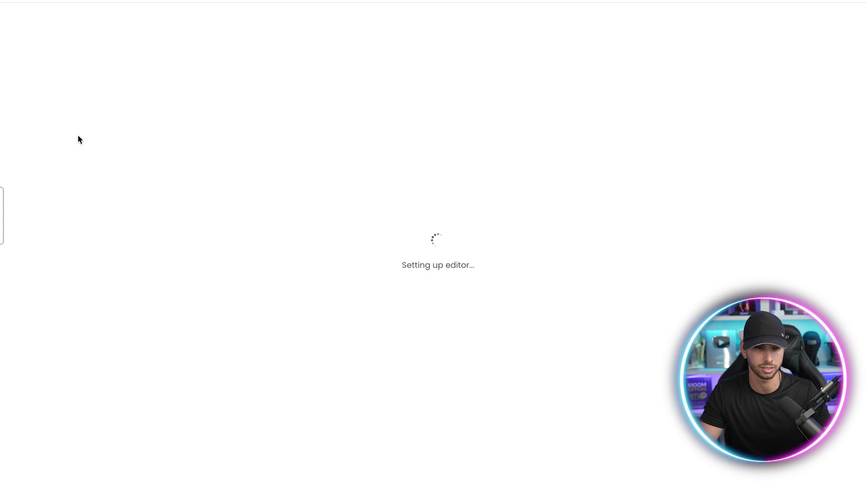
scroll(142, 102, down, 1)
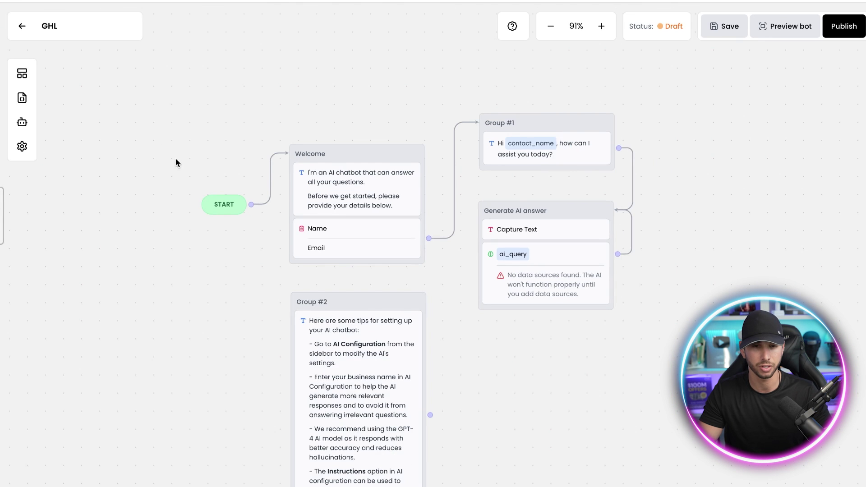
mouse_move(177, 156)
mouse_down()
mouse_move(129, 86)
mouse_move(122, 92)
mouse_up()
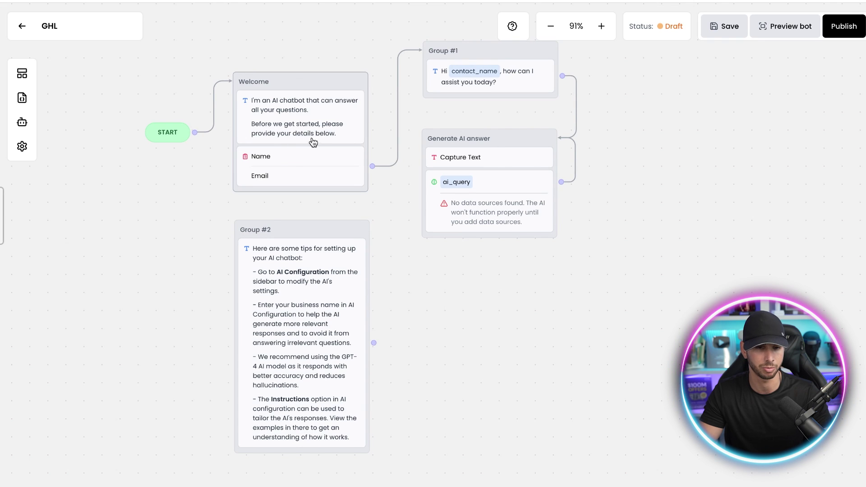
drag(331, 50, 302, 47)
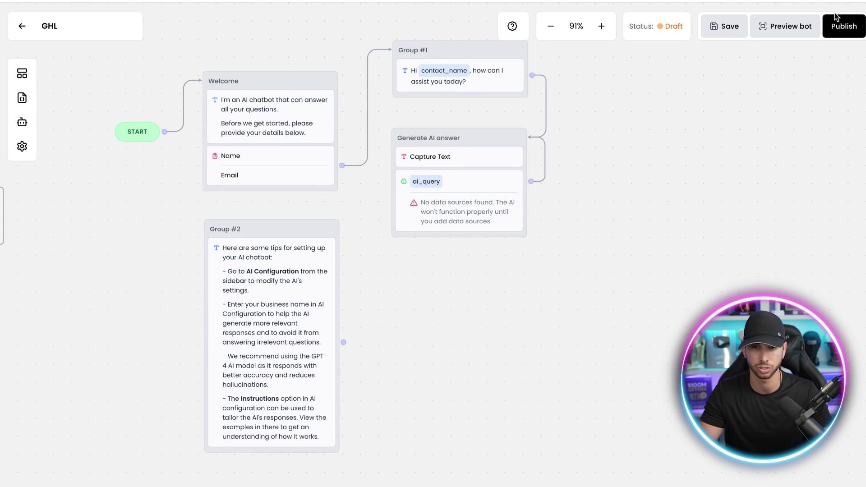
click(840, 27)
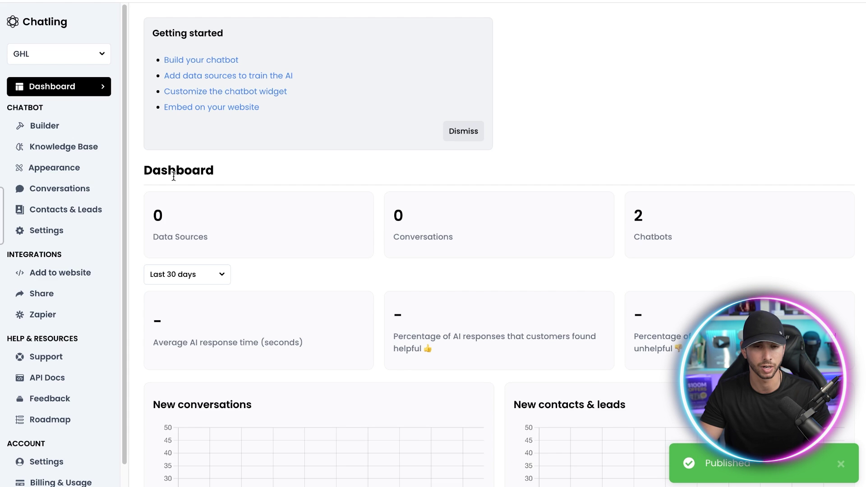
Step: Add a knowledge-base source, checking the Website, Sitemap and URL list options before choosing FAQ
click(60, 146)
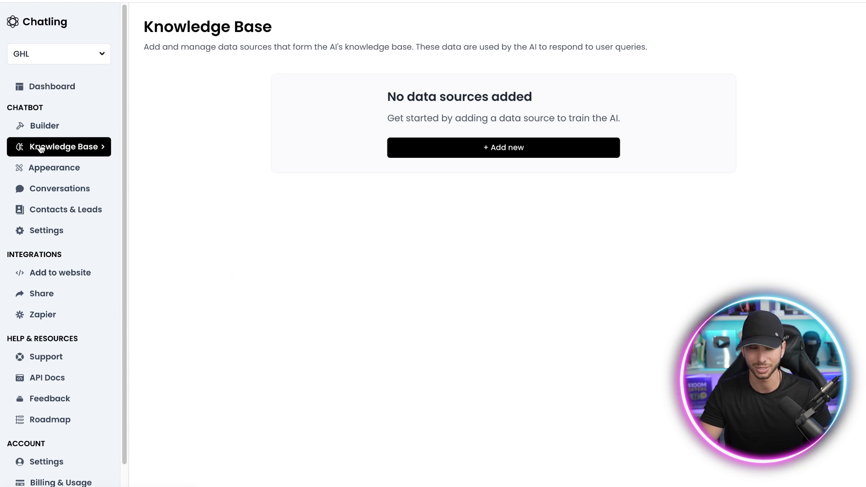
click(475, 147)
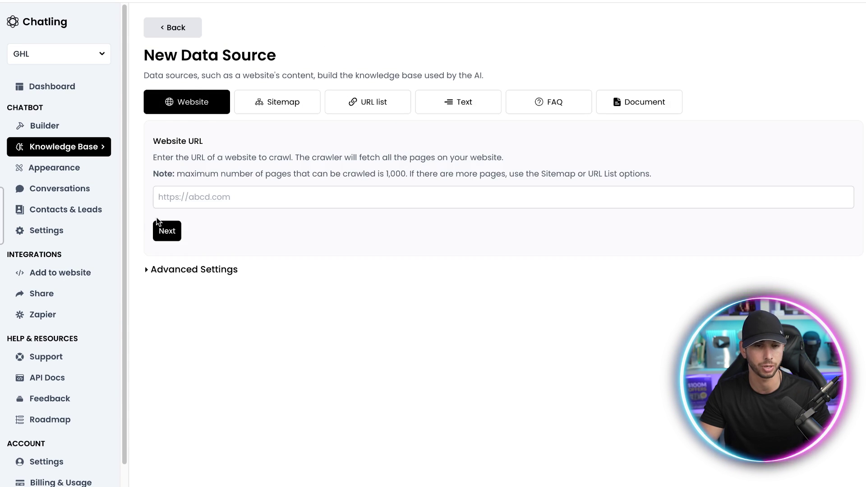
click(187, 197)
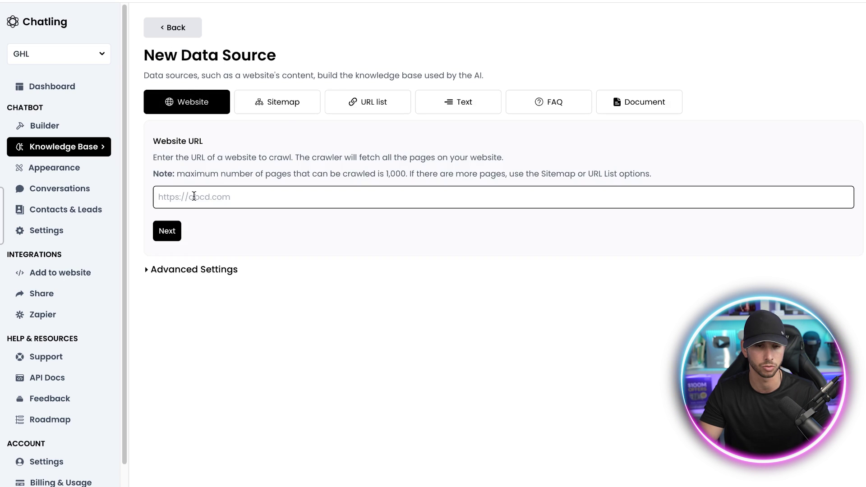
click(260, 107)
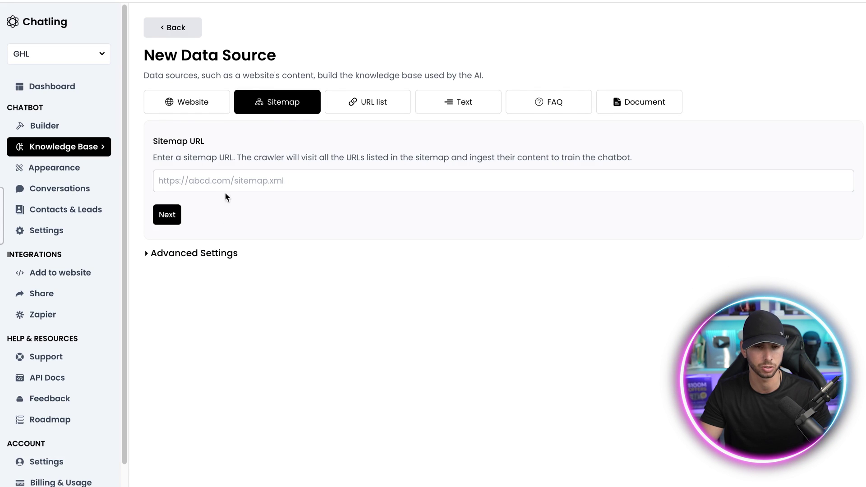
click(343, 102)
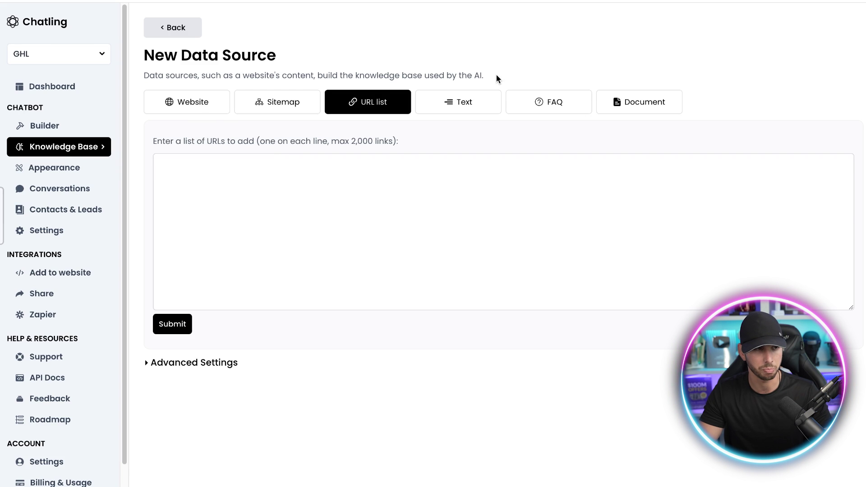
click(560, 107)
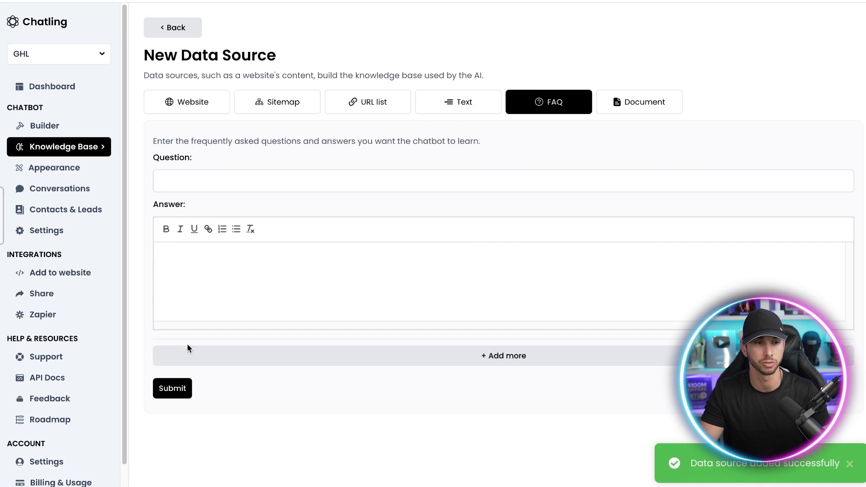
Step: Upload a portrait as the bot icon, enlarge the chat icon to 70px, and save the widget design
click(59, 170)
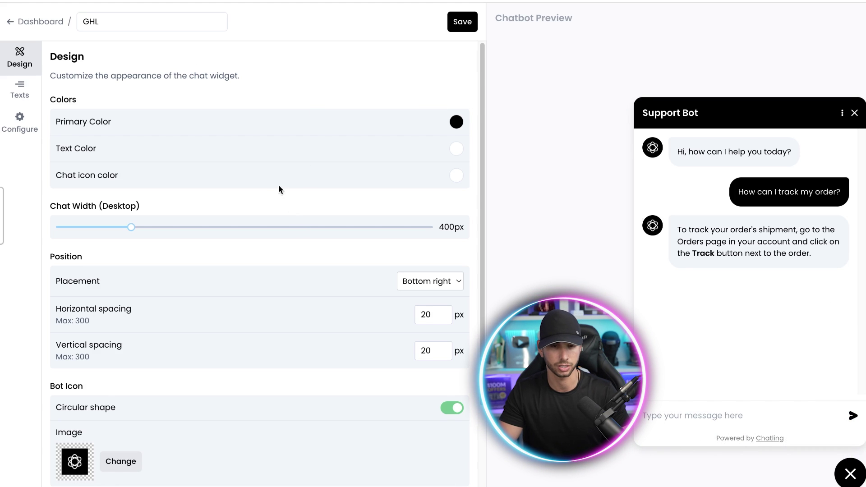
scroll(274, 191, down, 1)
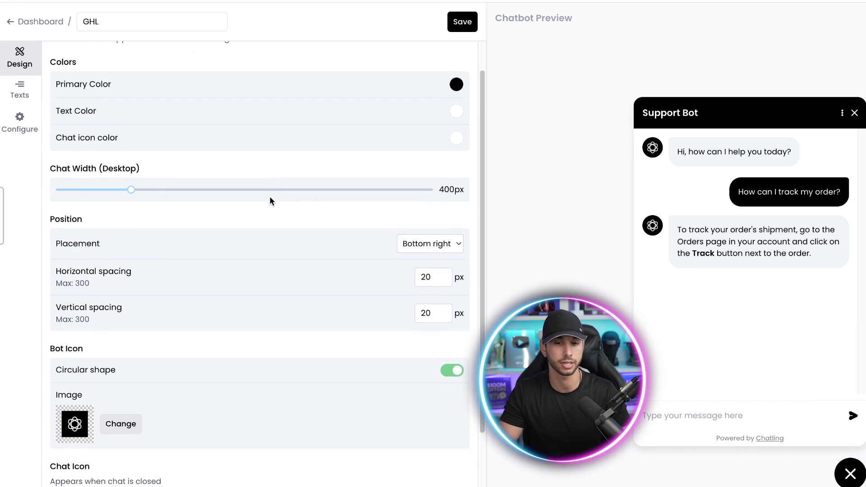
scroll(269, 195, down, 2)
scroll(270, 192, up, 1)
scroll(269, 179, up, 2)
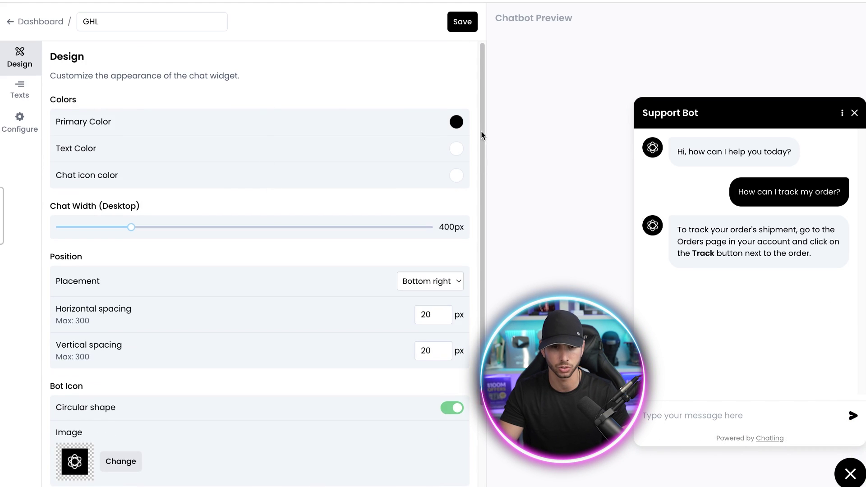
scroll(391, 135, down, 2)
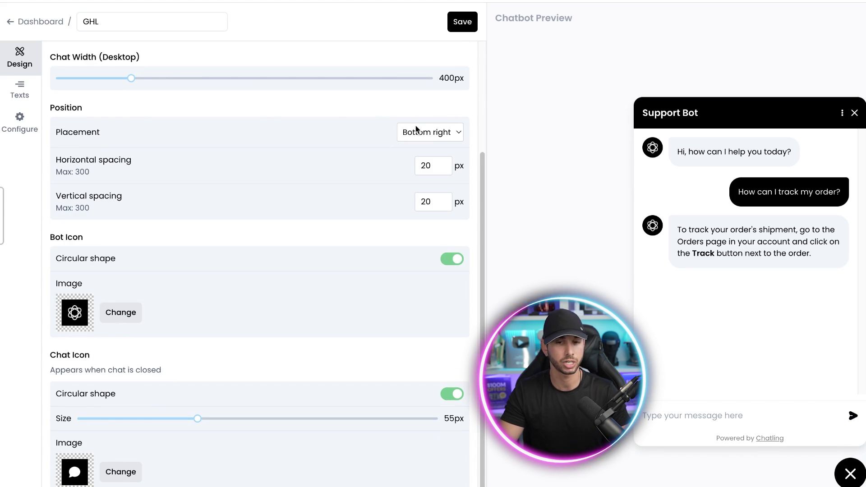
scroll(406, 132, down, 1)
click(129, 281)
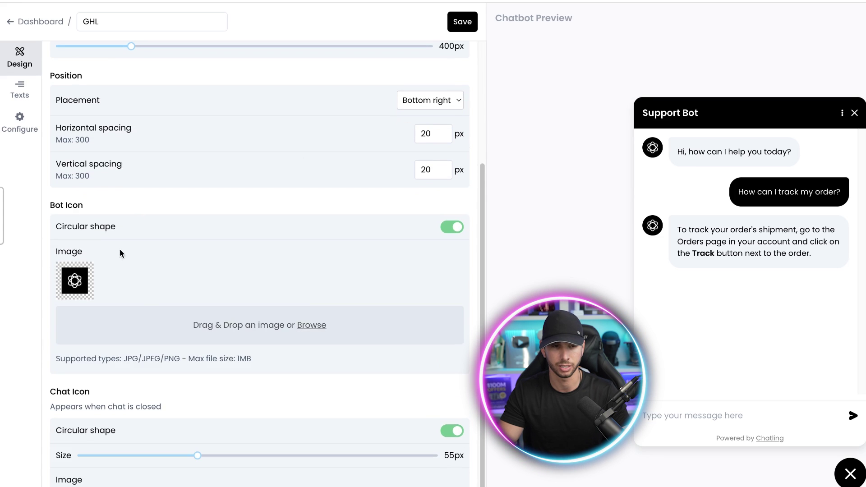
click(144, 316)
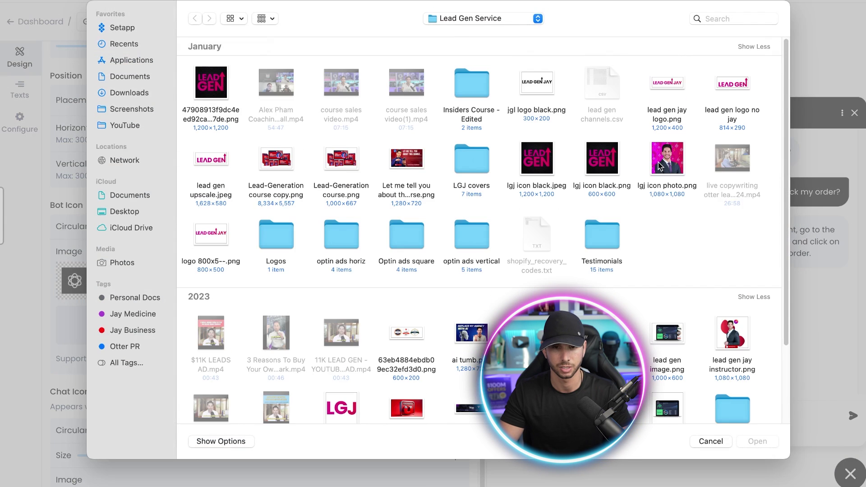
double_click(666, 136)
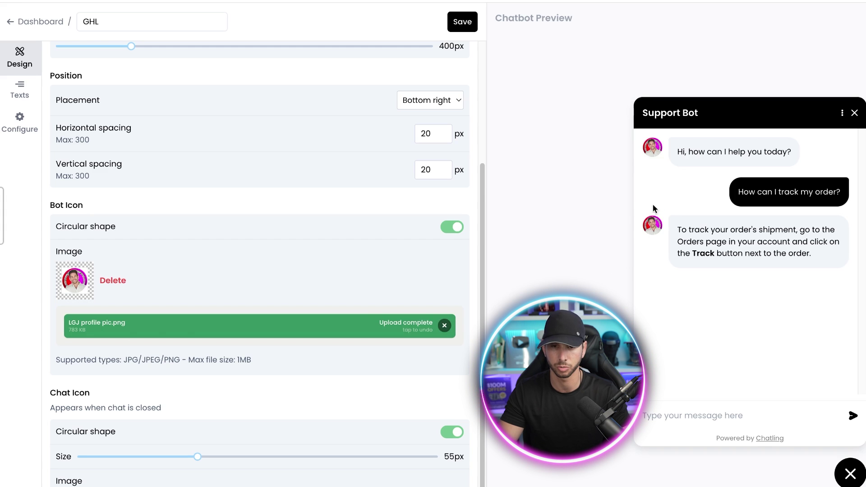
scroll(312, 261, down, 2)
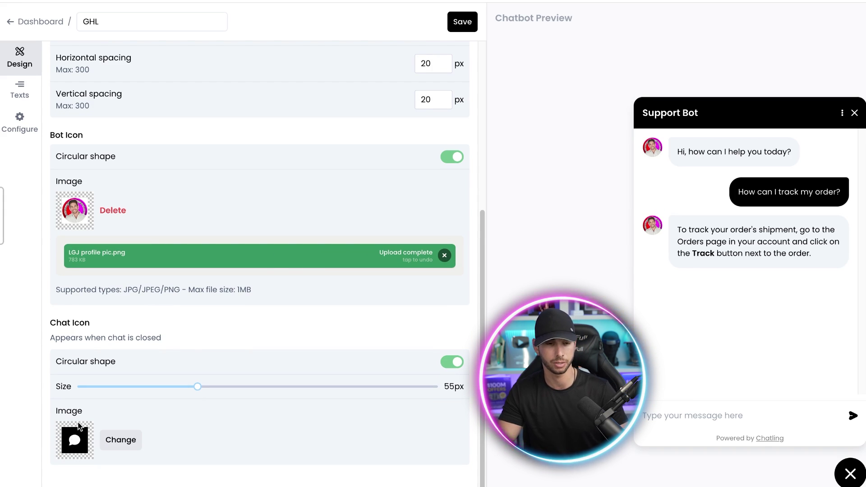
drag(202, 387, 377, 390)
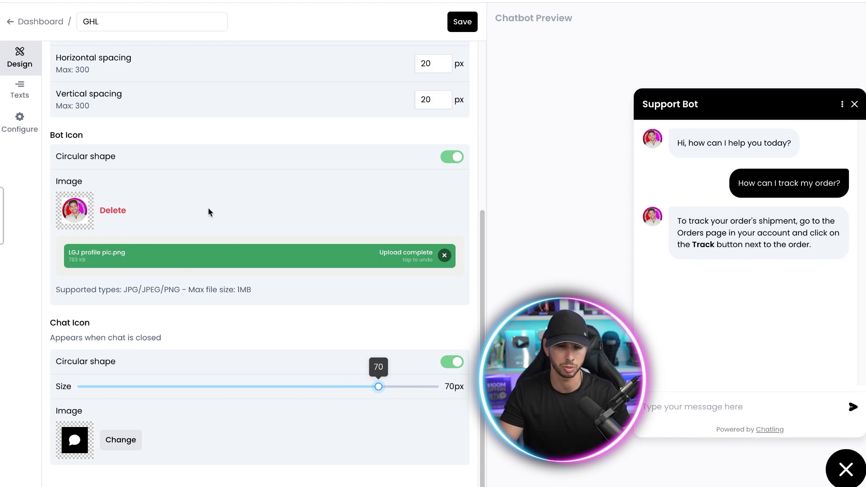
scroll(228, 265, up, 7)
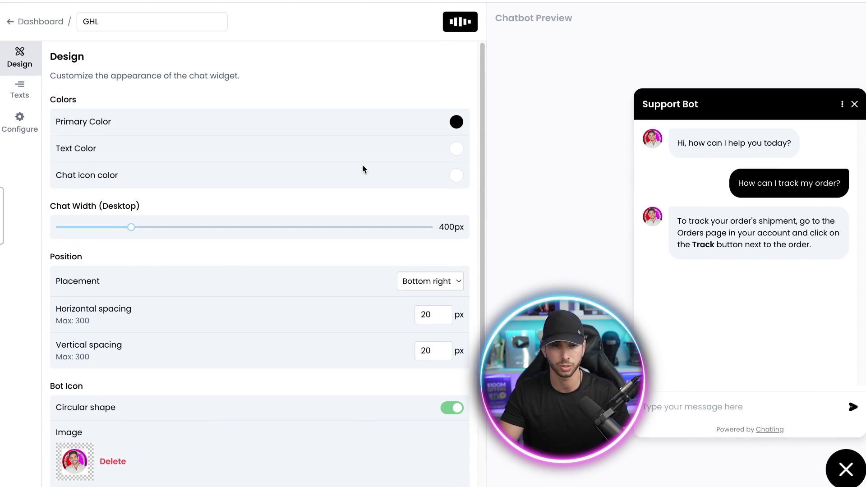
click(20, 89)
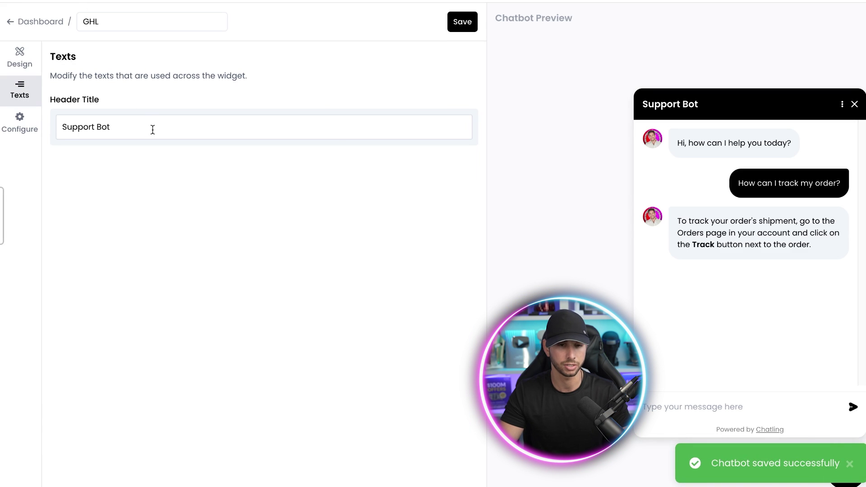
text(Lead Gen Jay - GHL)
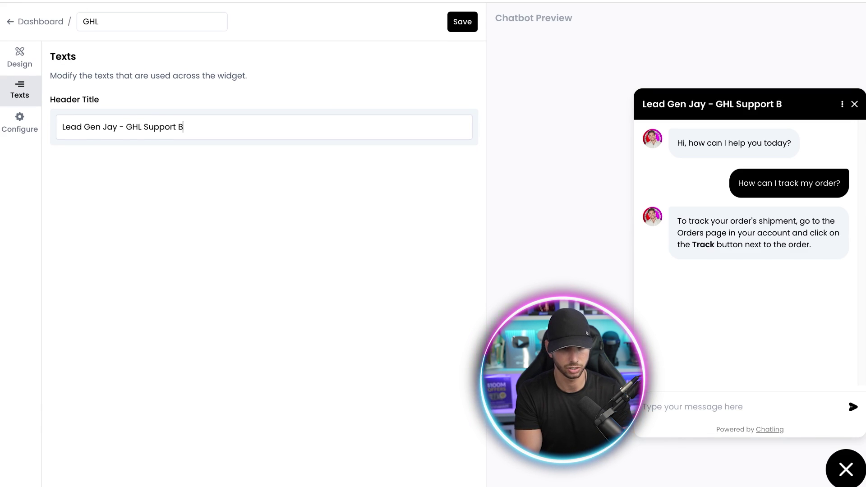
Step: Save the new header title, hide the 'Powered by Chatling' credit, and enable AI response ratings
click(18, 126)
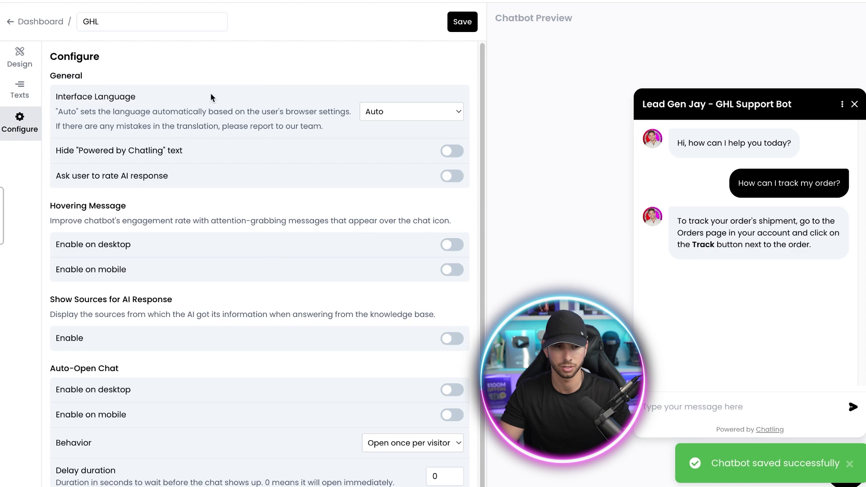
click(452, 151)
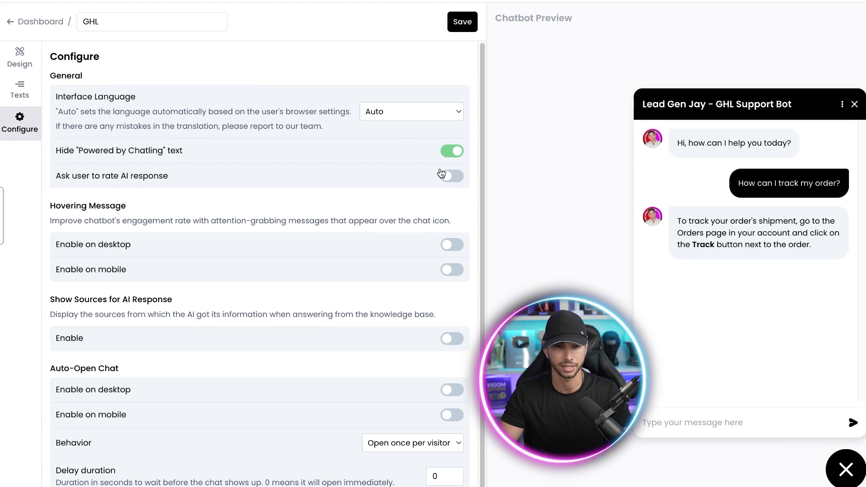
scroll(445, 193, down, 1)
click(452, 143)
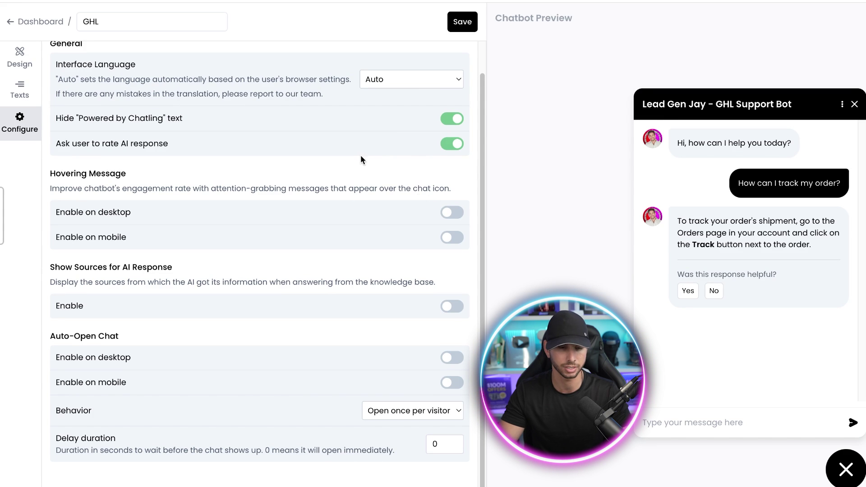
Step: Leave mobile hovering messages off and auto-open the chat on desktop after 3 seconds
click(453, 238)
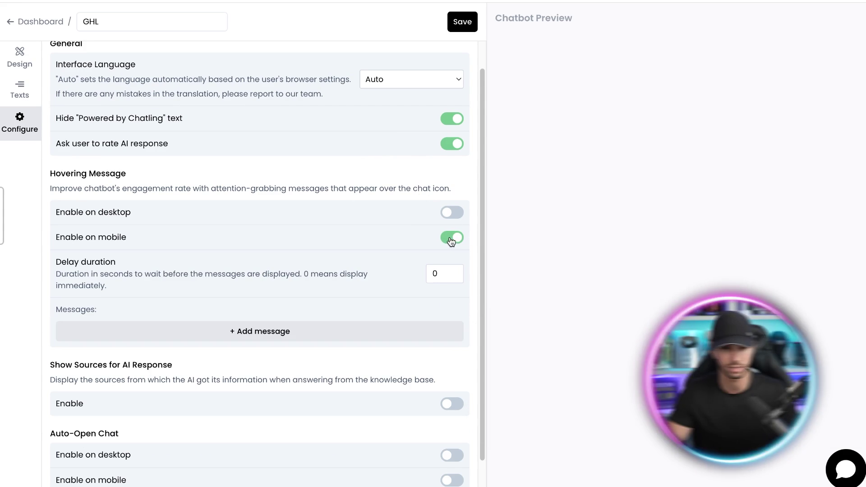
click(452, 238)
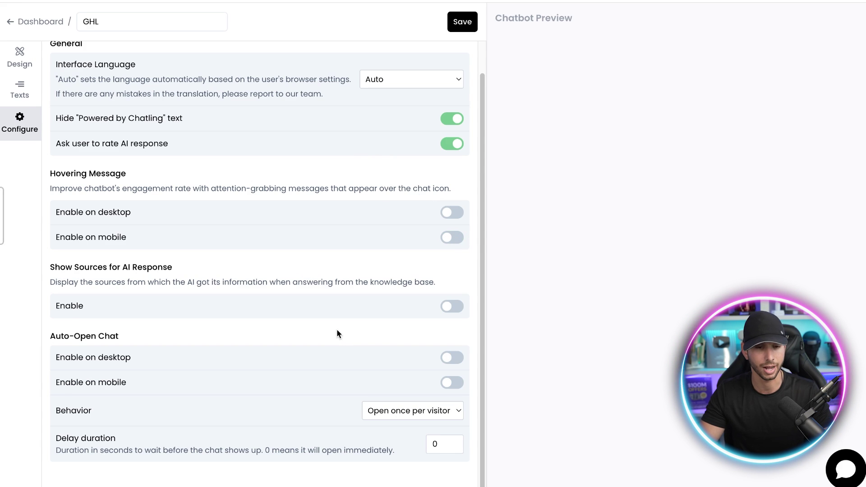
click(452, 357)
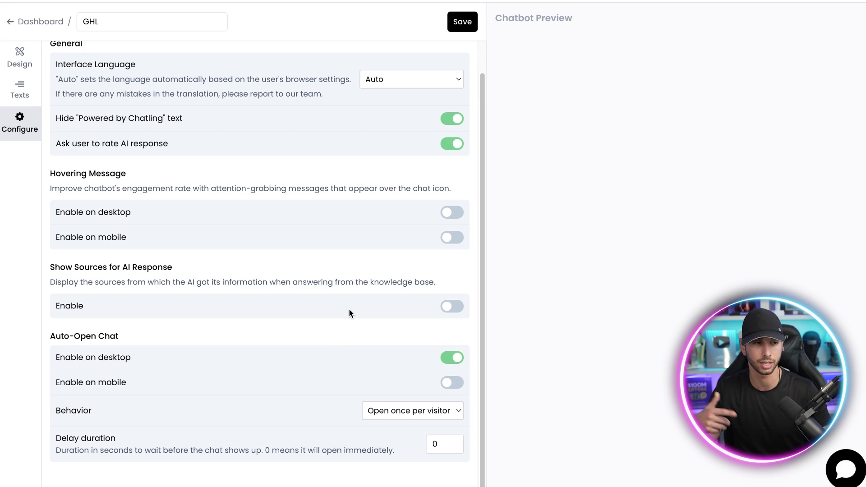
double_click(443, 443)
text(3)
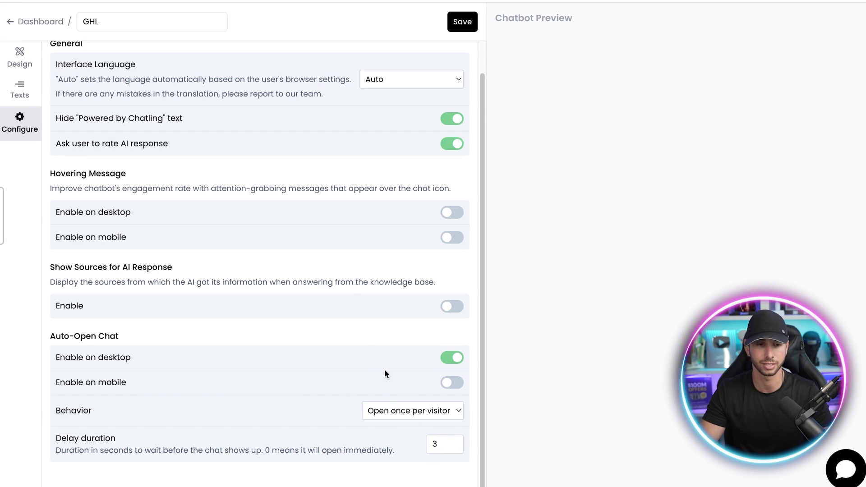
triple_click(100, 267)
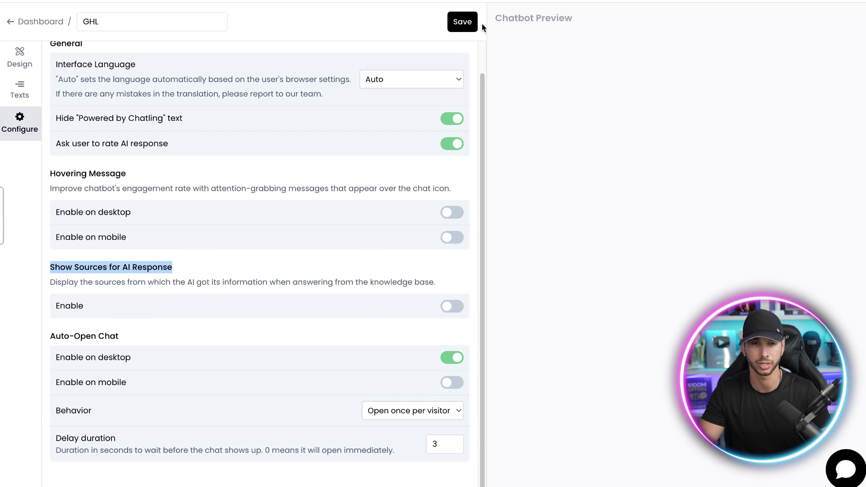
scroll(356, 304, up, 1)
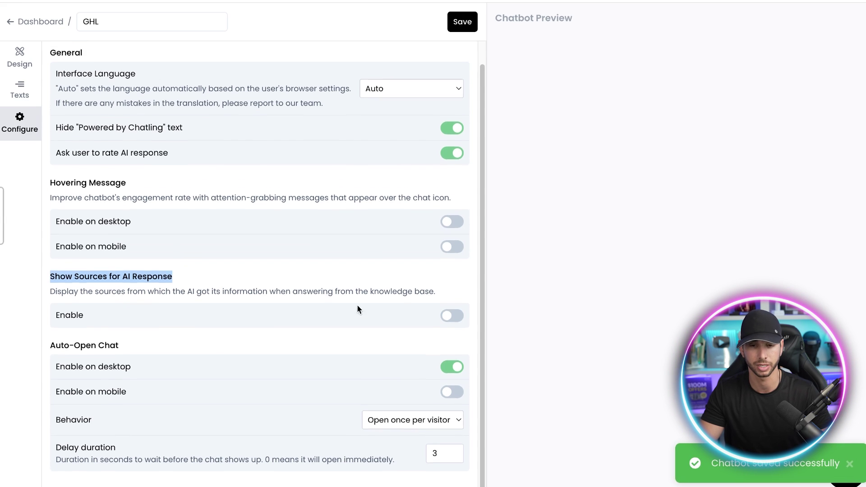
Step: Check the GHL dashboard and its Conversations, then open the chatbot's Settings
click(37, 21)
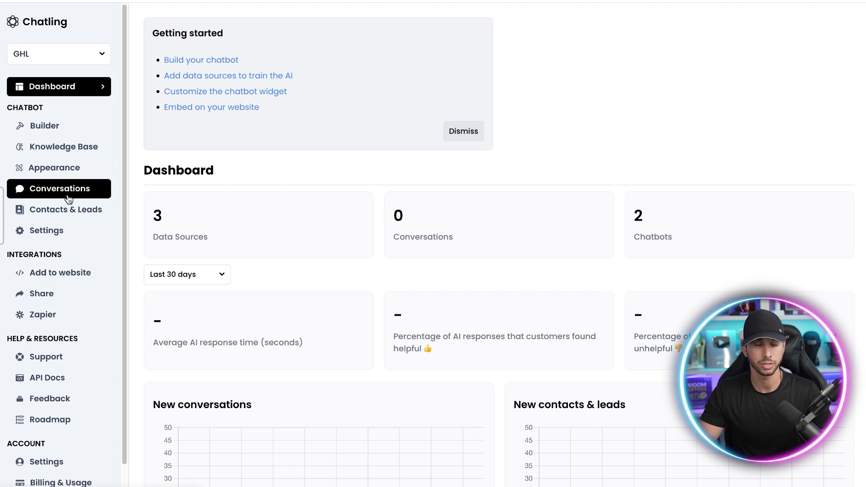
click(65, 196)
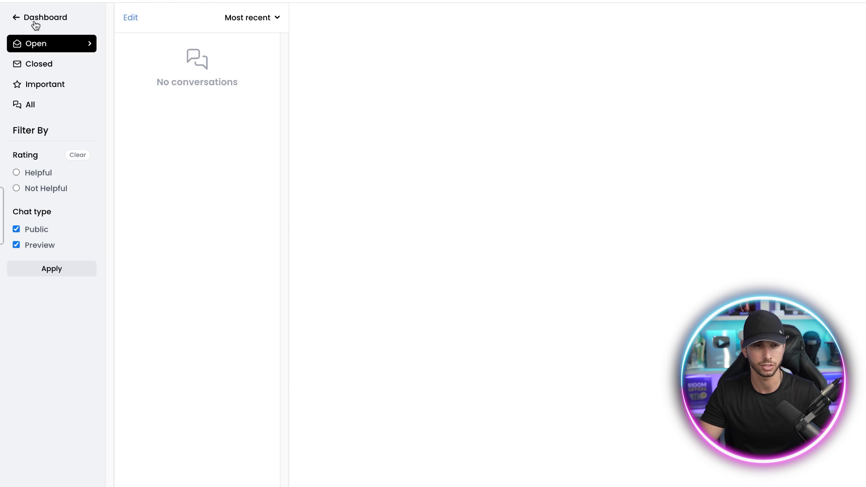
click(36, 20)
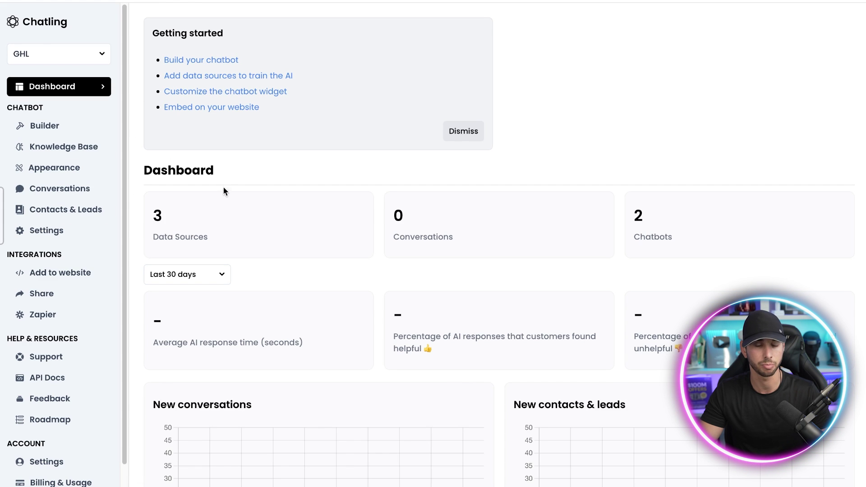
click(66, 229)
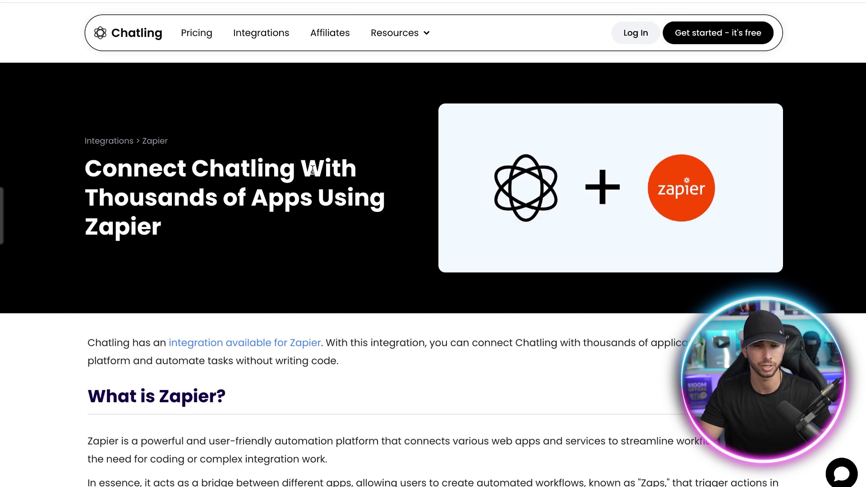
scroll(299, 257, down, 3)
scroll(298, 254, down, 5)
scroll(395, 233, up, 8)
scroll(393, 234, down, 8)
scroll(394, 231, down, 3)
scroll(394, 230, down, 4)
scroll(375, 271, down, 3)
scroll(368, 251, down, 4)
scroll(367, 236, down, 8)
scroll(365, 221, down, 3)
scroll(364, 221, down, 2)
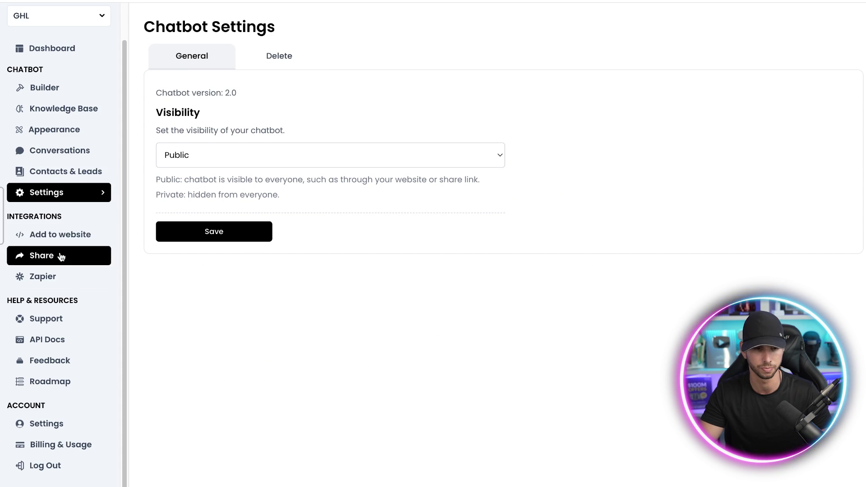
Step: Preview the Fullscreen display type, then copy the Floating Chat embed code
click(65, 234)
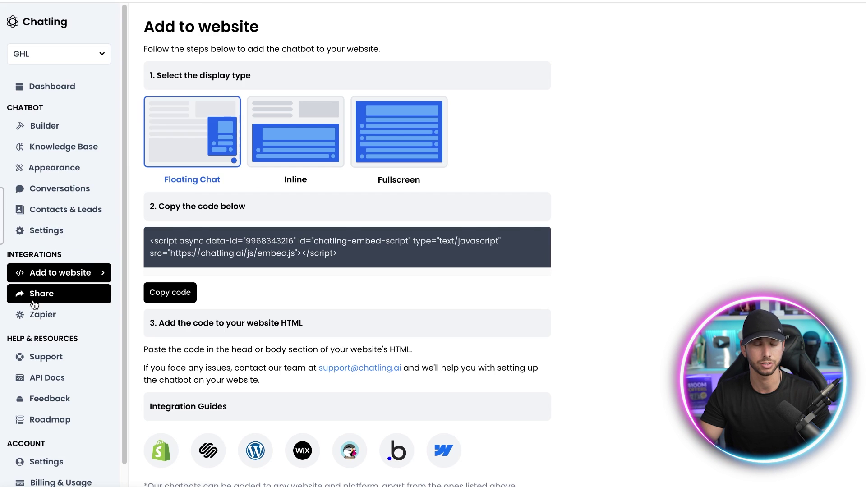
click(400, 180)
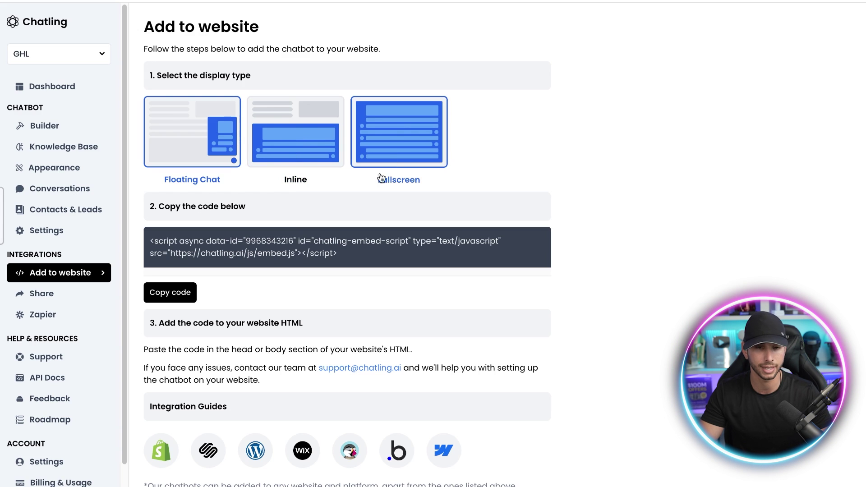
scroll(386, 151, down, 1)
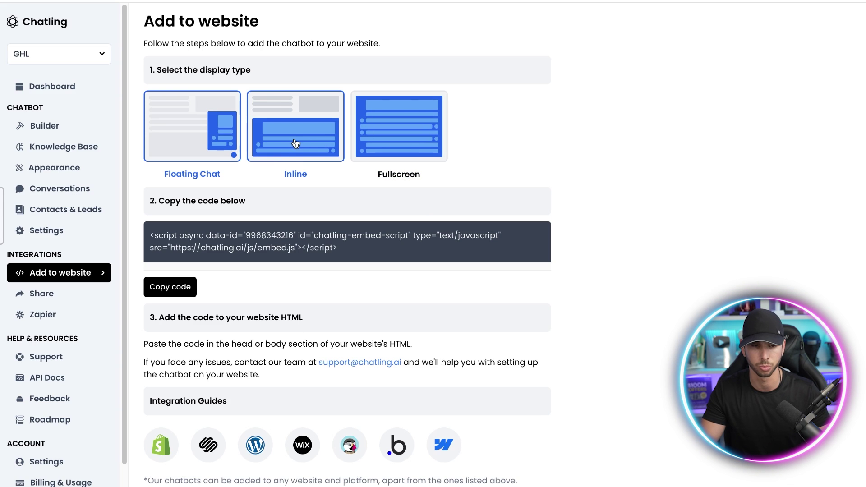
click(173, 289)
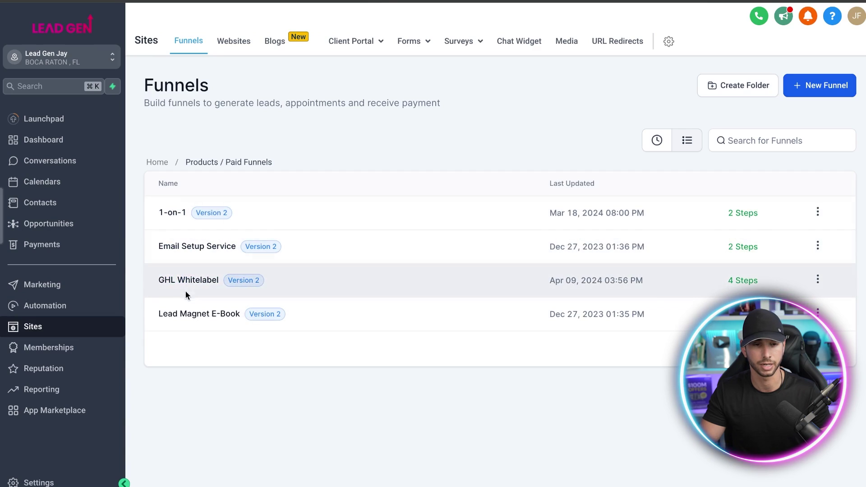
Step: Open the GHL Whitelabel funnel's steps and edit the GHL Optin page
click(185, 281)
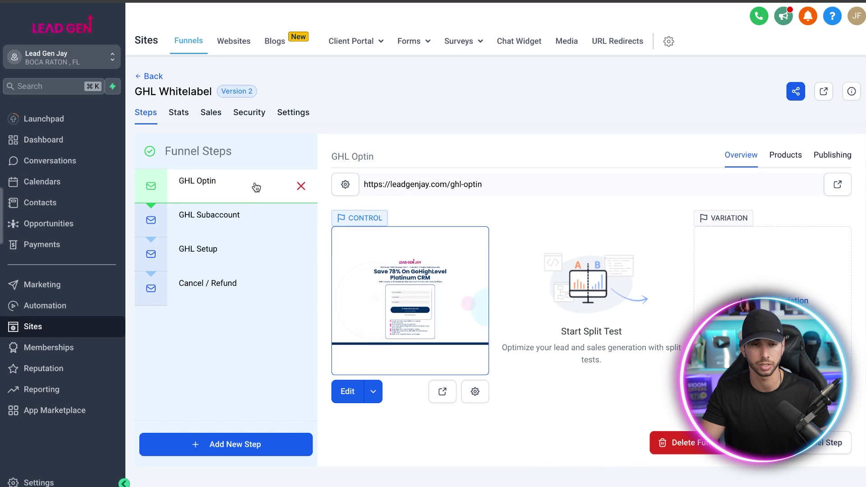
click(292, 115)
scroll(286, 255, down, 3)
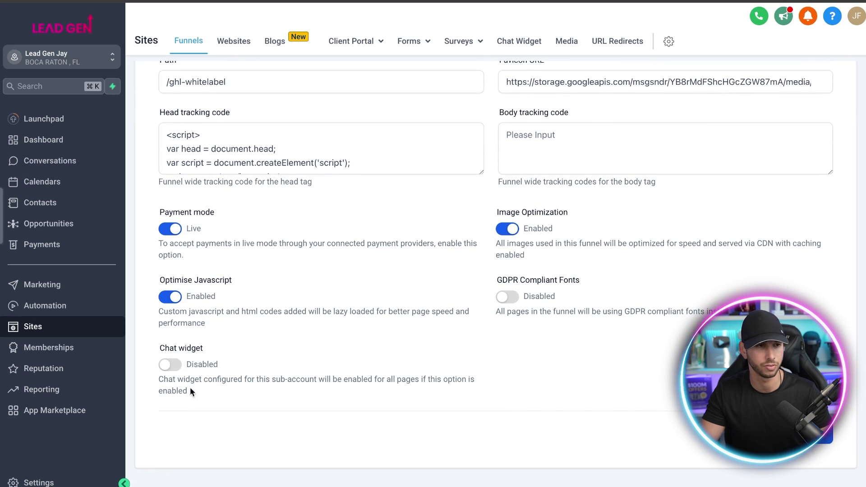
scroll(173, 368, up, 5)
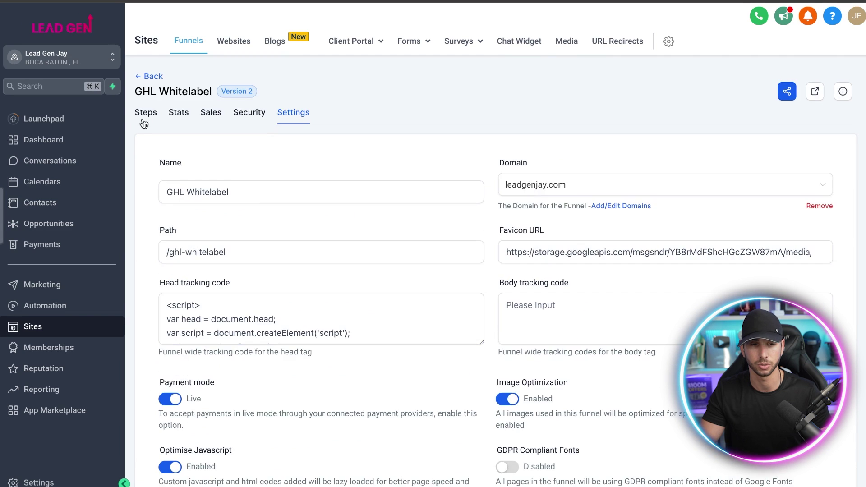
click(284, 112)
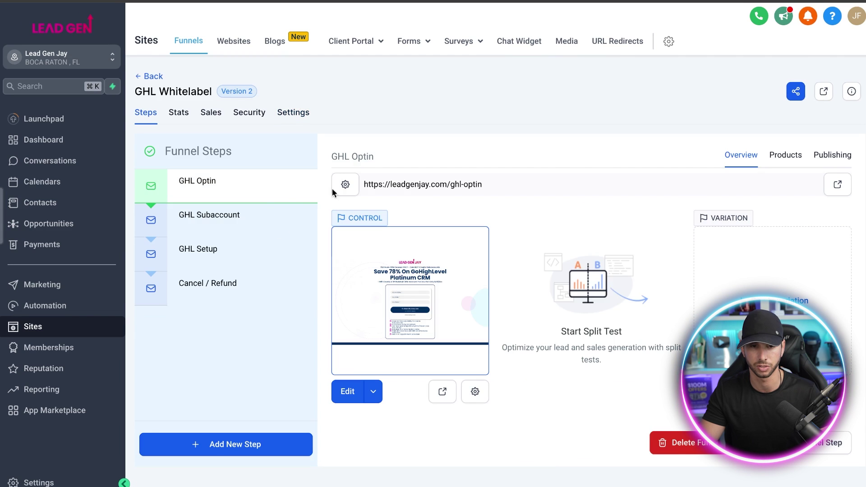
click(373, 392)
click(389, 343)
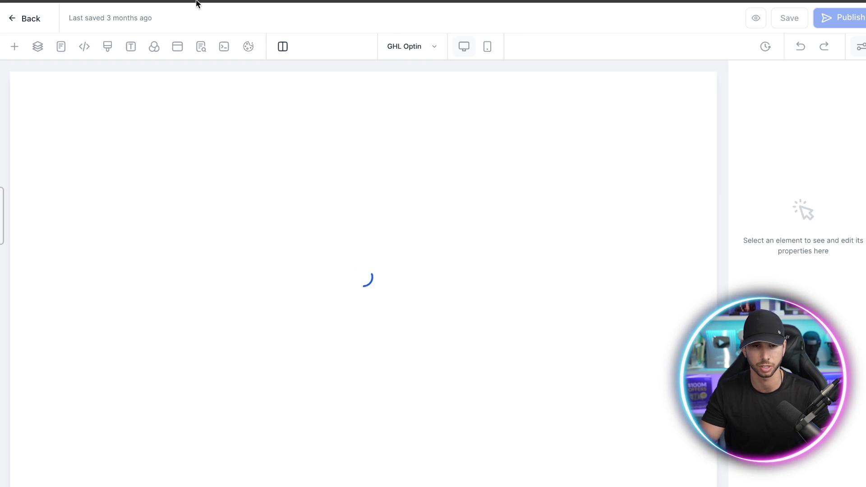
Step: Paste the Chatling embed script into the page's Header Tracking code and save it
click(83, 46)
click(325, 194)
key(ctrl+v)
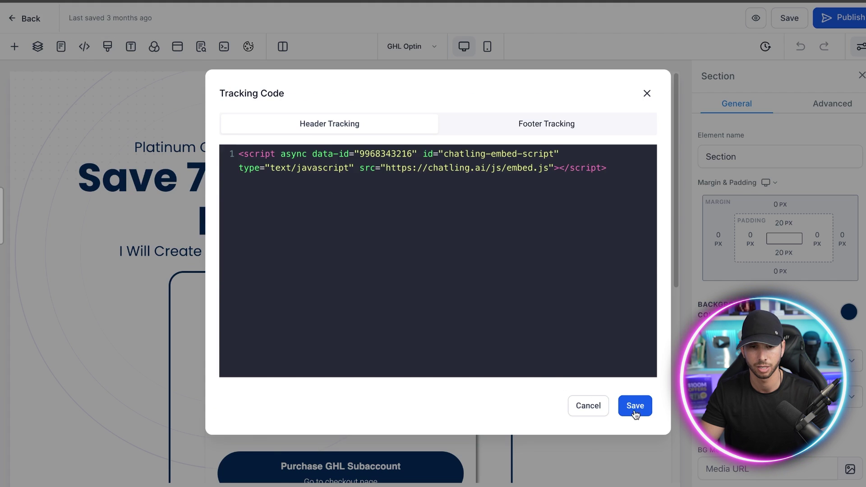
click(634, 406)
Step: Paste the script into the Custom Code element, save it, and publish the page
click(789, 18)
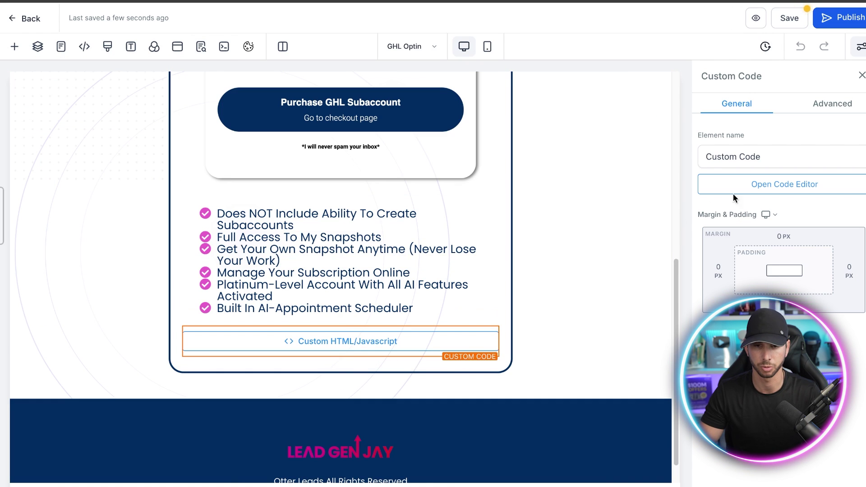
click(784, 183)
click(271, 213)
key(ctrl+v)
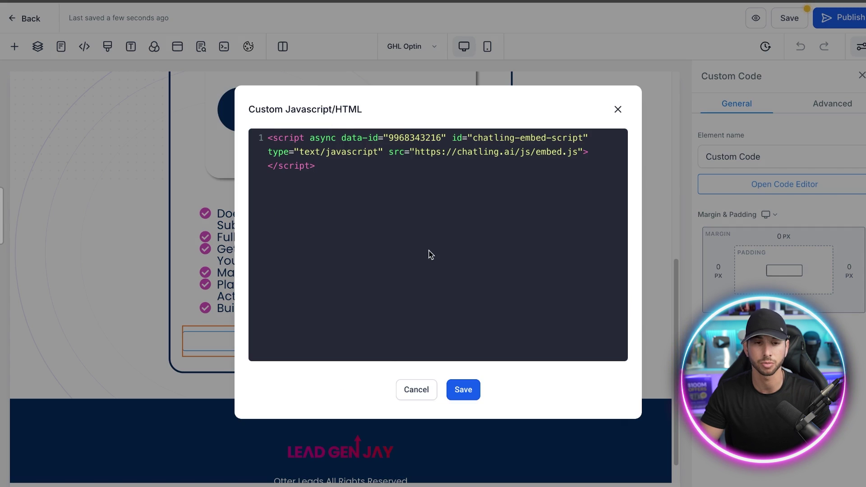
click(463, 390)
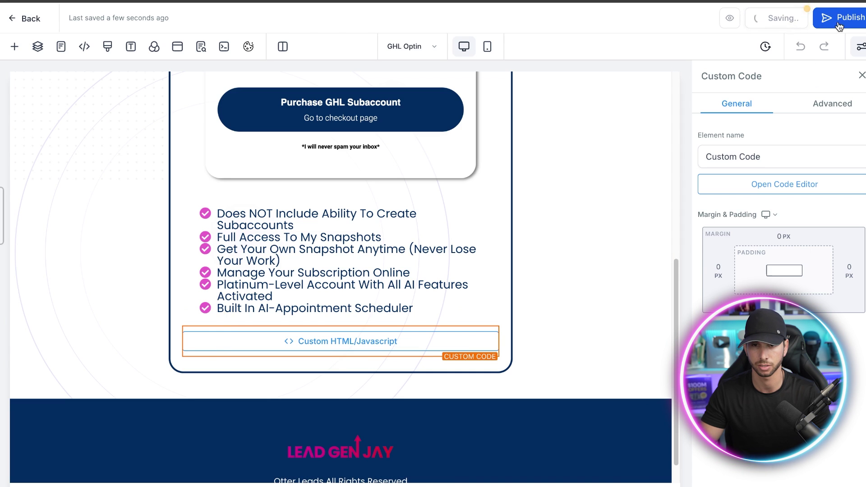
click(839, 17)
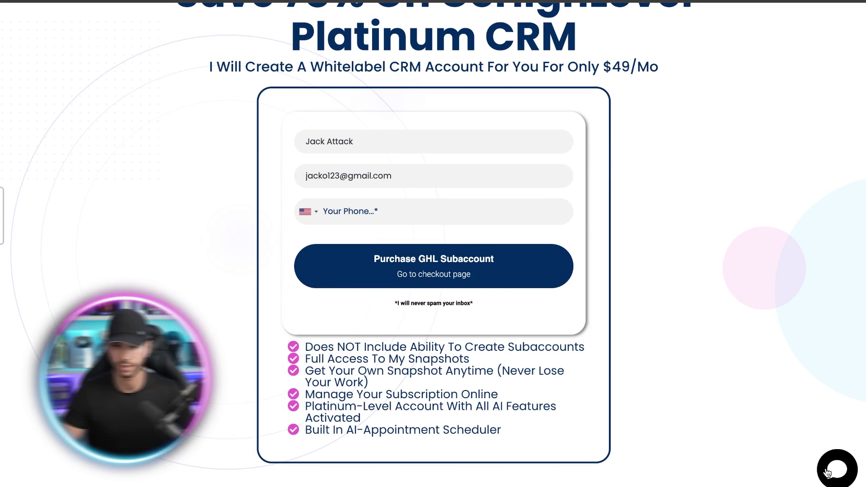
Step: Open the live page's support chat and submit the visitor's name and email
click(837, 470)
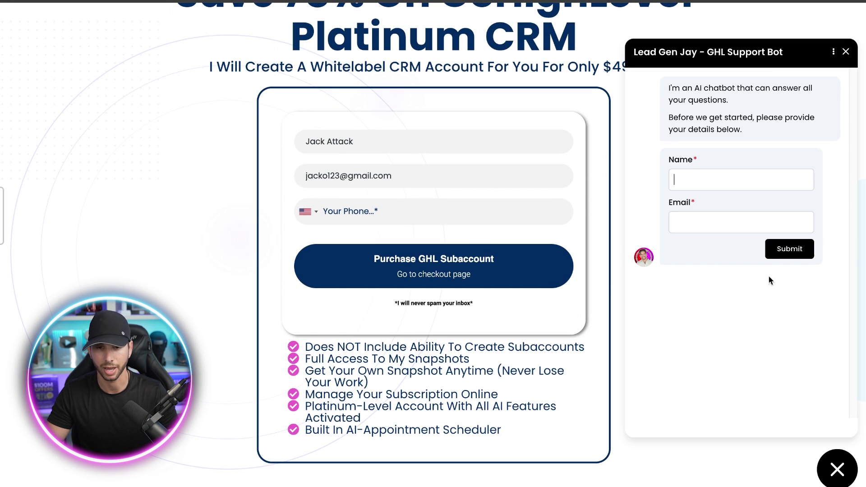
text(HJ)
key(BackSpace)
key(BackSpace)
text(Jay)
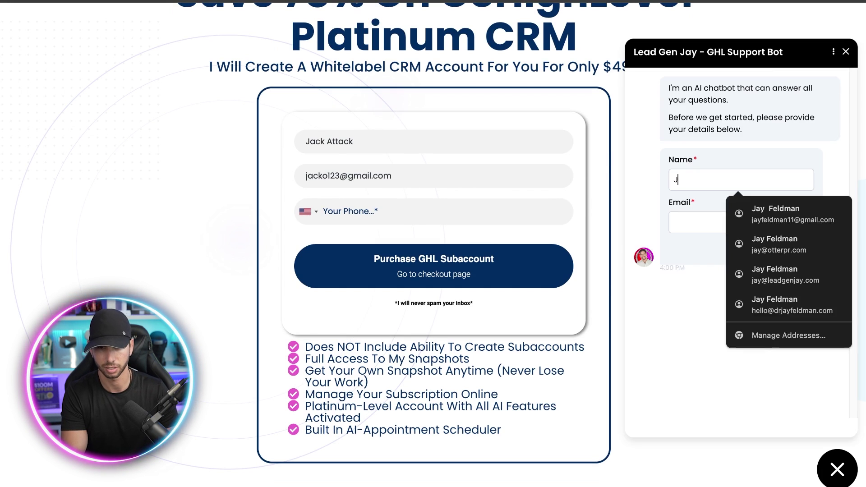
key(Tab)
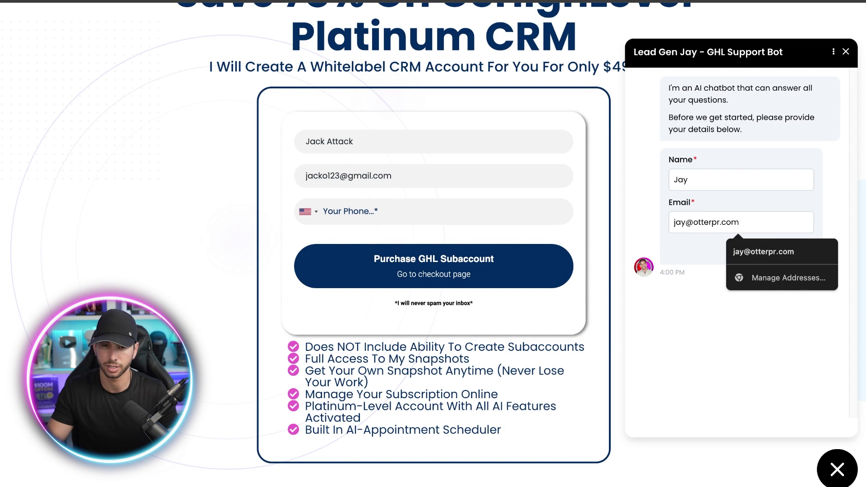
key(Return)
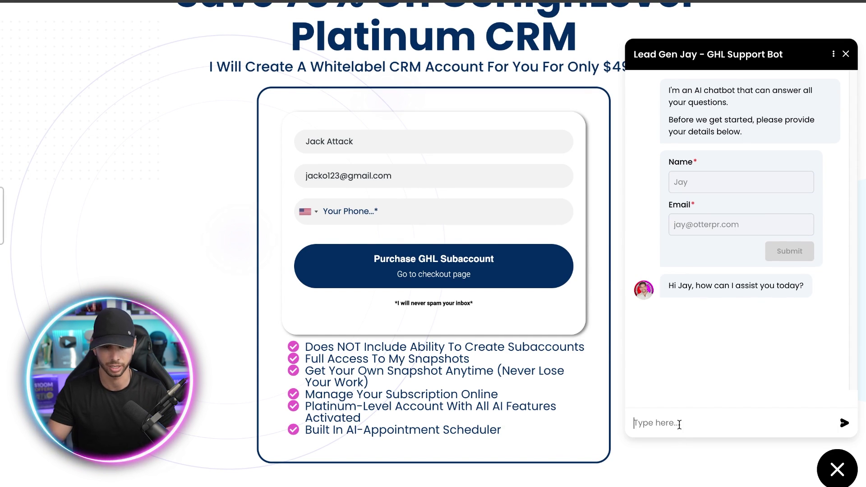
text(How much does thi)
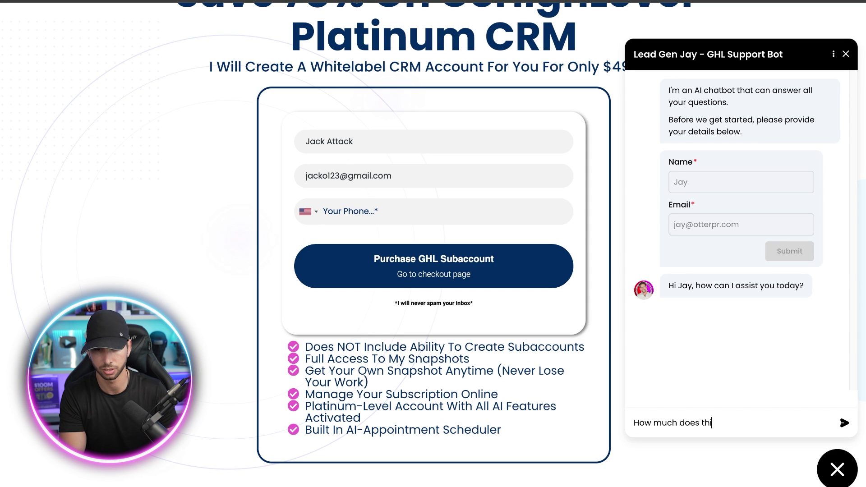
text(?)
Step: Ask the bot what the service costs, read its $49-per-month reply, and return to Chatling
key(Return)
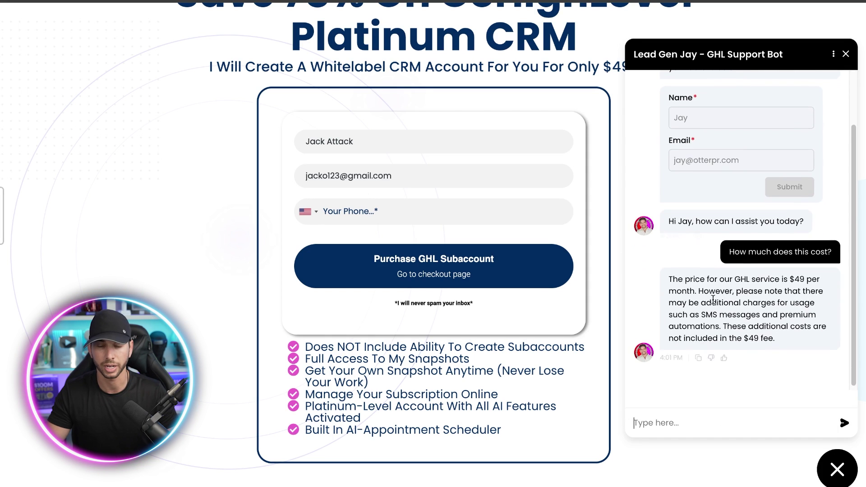
triple_click(728, 296)
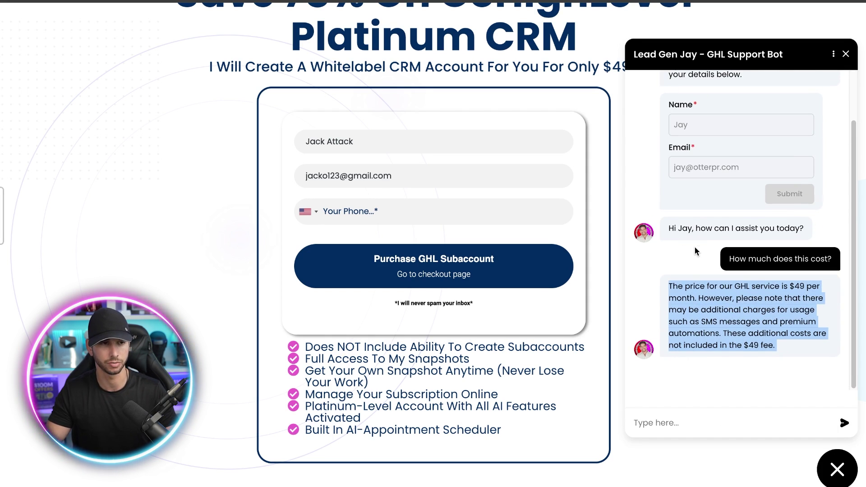
click(683, 252)
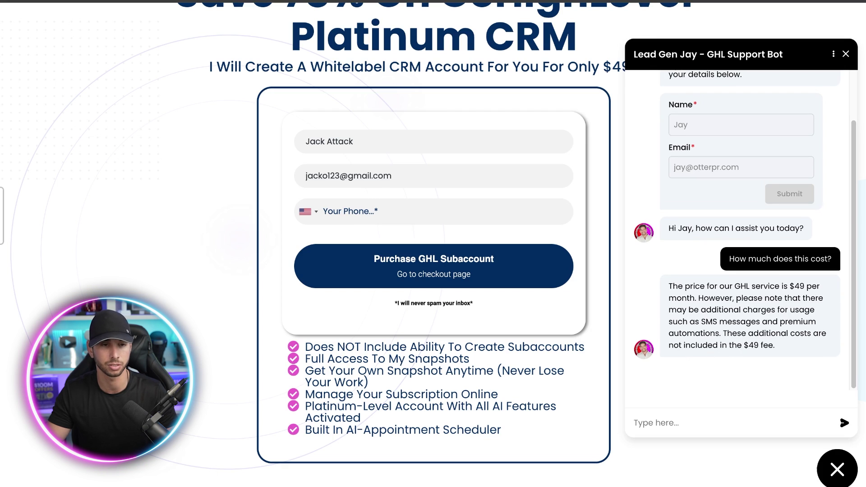
key(ctrl+Up)
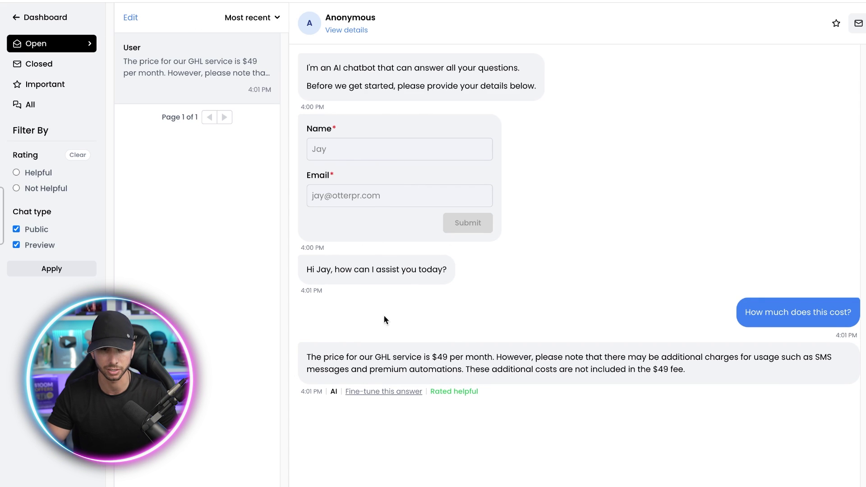
Step: Open the fine-tuning form for the $49 pricing answer and close it unchanged
click(371, 397)
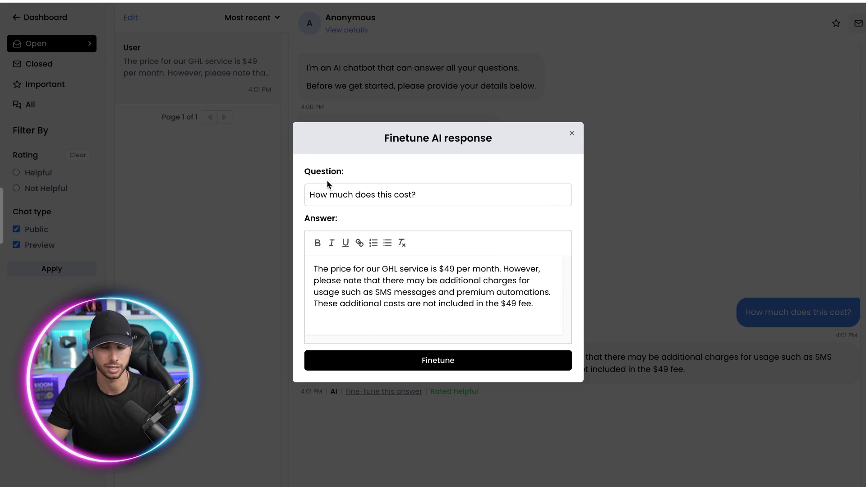
click(571, 135)
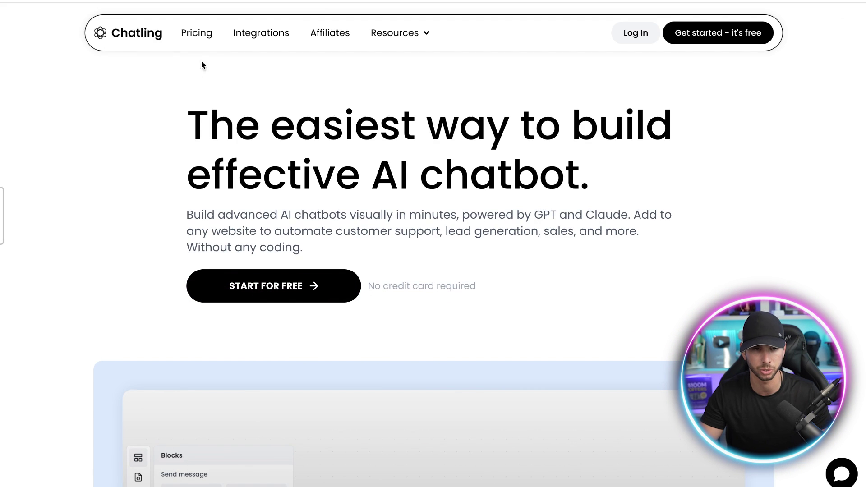
Step: Show Chatling's pricing page with the Free ($0), Pro ($35) and Ultimate ($99) plans
click(202, 34)
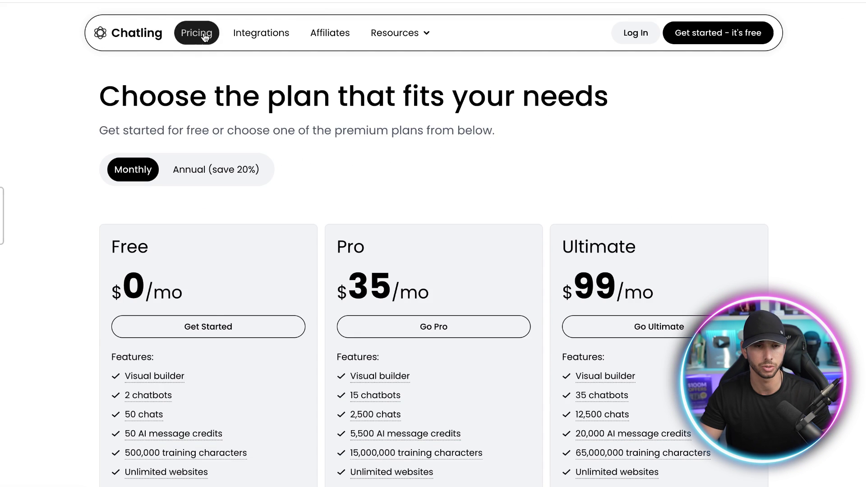
scroll(169, 183, down, 2)
drag(110, 178, 203, 195)
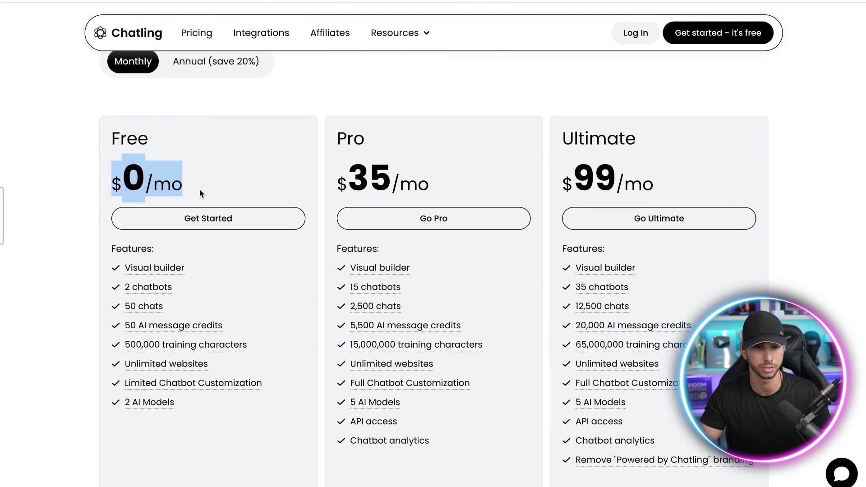